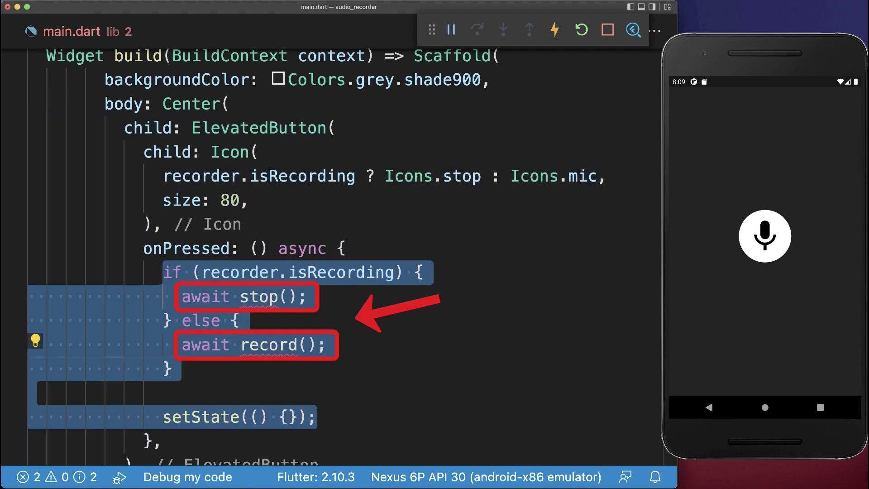
scroll(511, 237, up, 3)
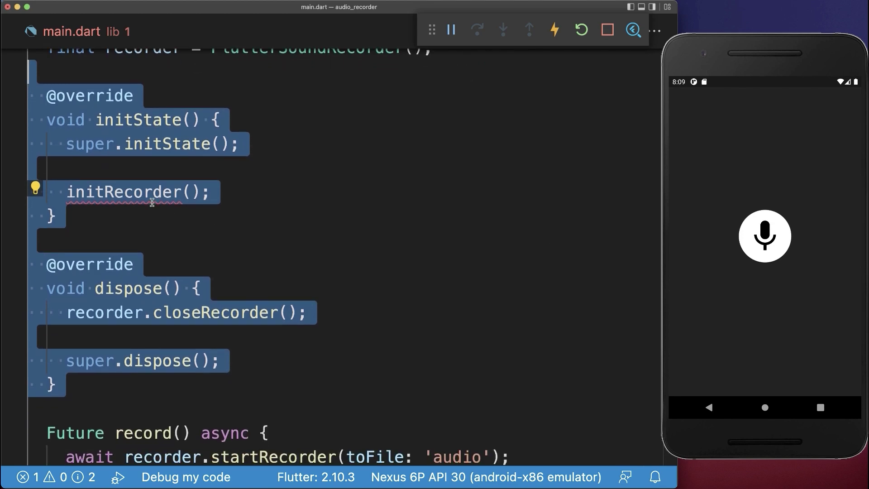
- Go to initRecorder, allow the microphone 'Only this time', then start and stop a test recording
click(183, 192)
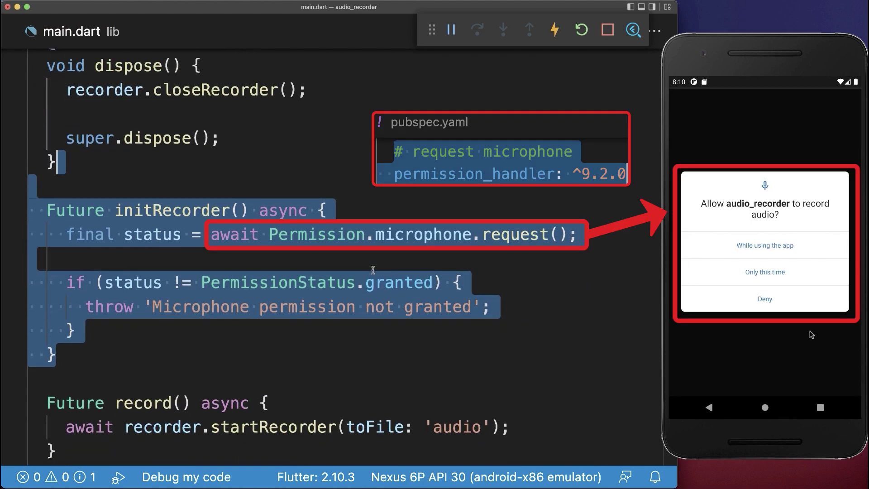
click(782, 272)
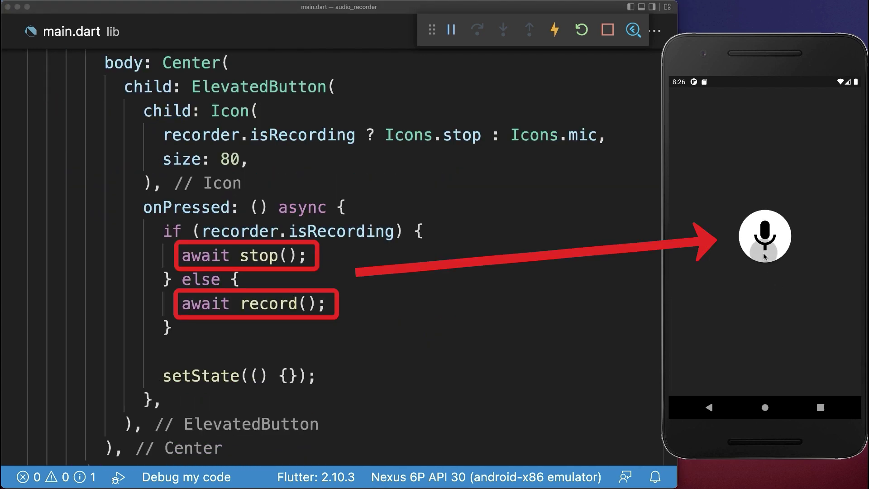
click(766, 245)
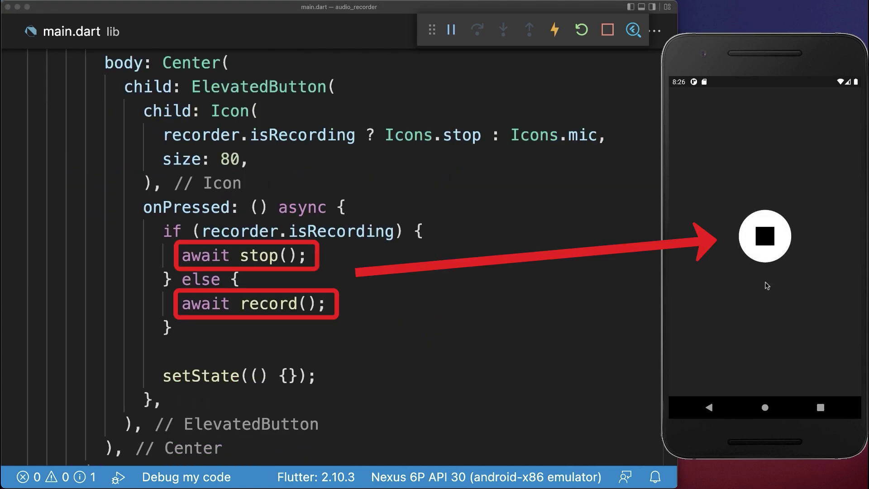
click(774, 237)
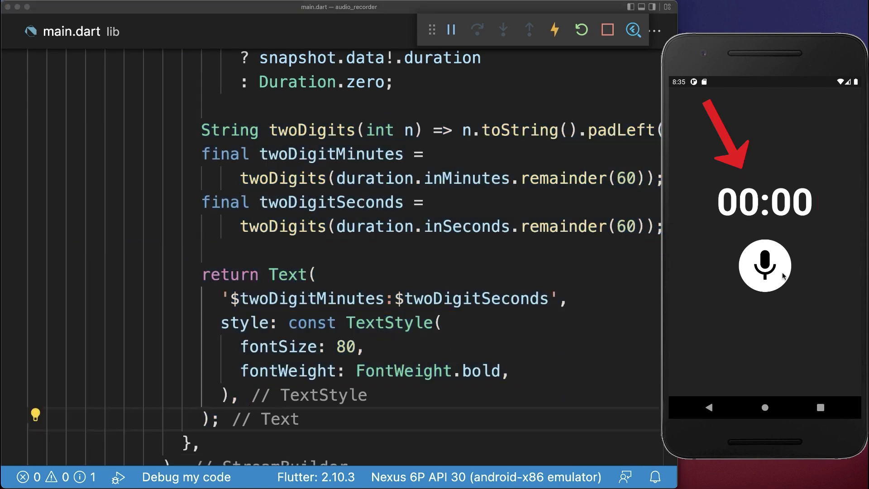
- Start a test recording in the emulator to watch the MM:SS timer count up
click(778, 272)
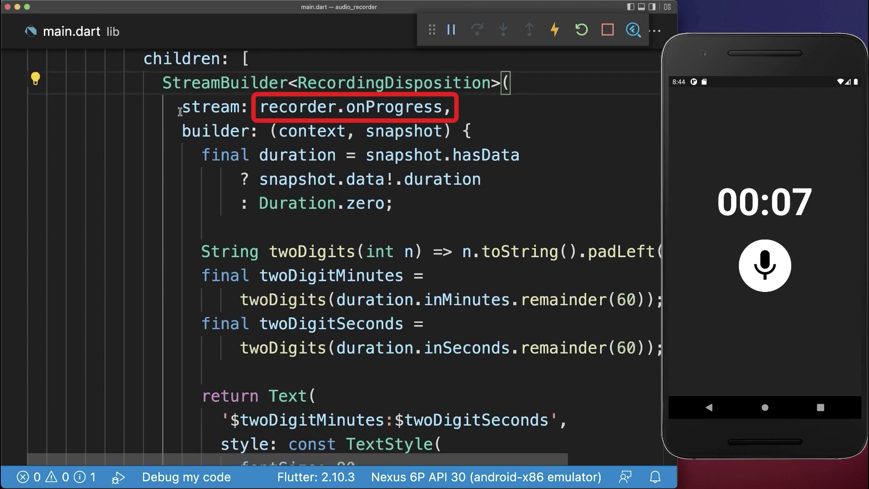
- Insert setSubscriptionDuration(const Duration(milliseconds: 500)) after the openRecorder() line in initRecorder
drag(182, 107, 455, 107)
scroll(514, 109, up, 10)
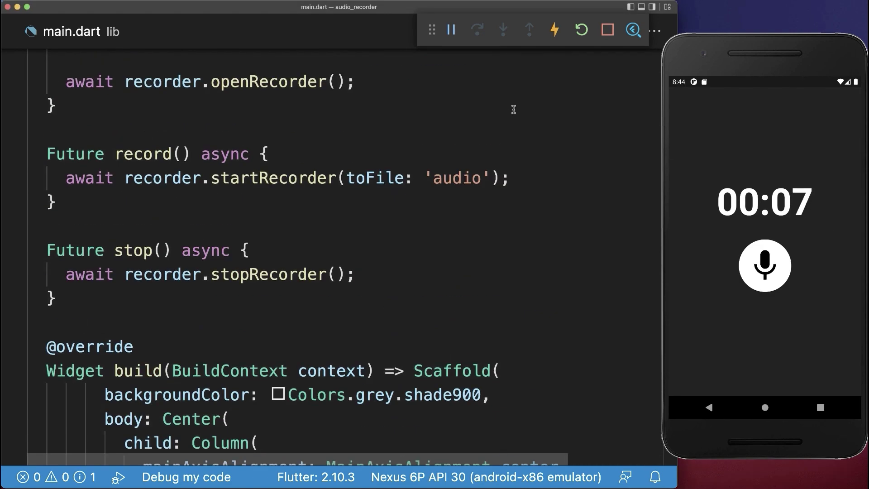
scroll(514, 109, up, 3)
scroll(516, 110, up, 3)
double_click(212, 116)
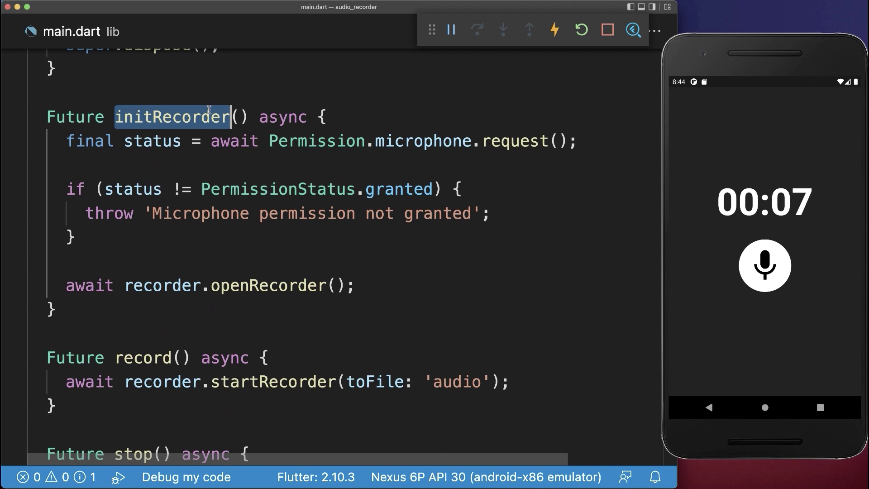
drag(58, 289, 530, 289)
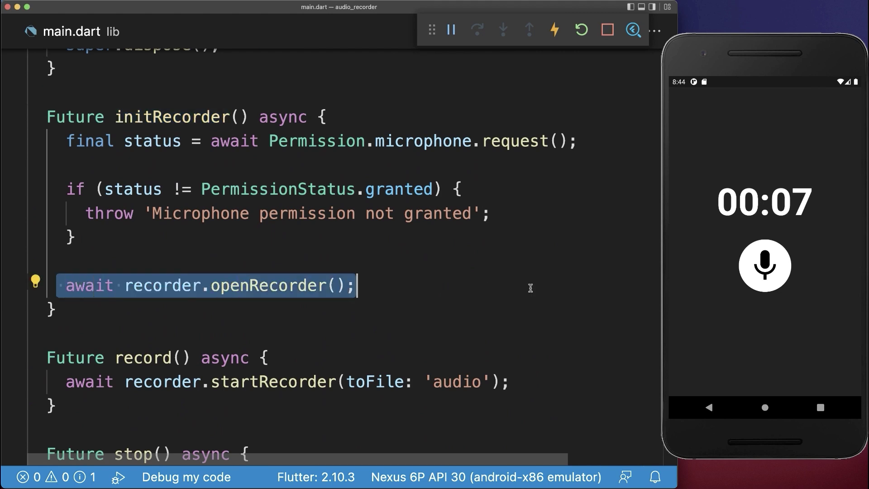
text(recorder.setSubscriptionDuration(       const Duration(milliseconds: 500),     );)
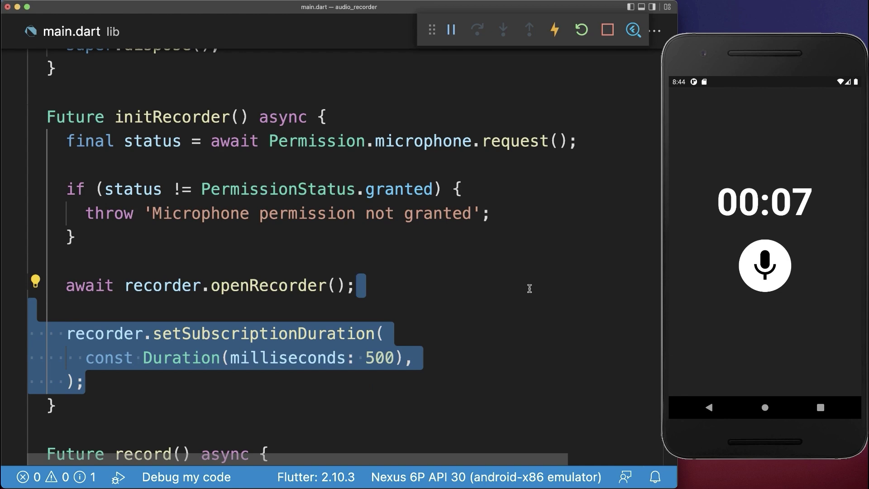
scroll(529, 288, down, 10)
scroll(529, 289, down, 3)
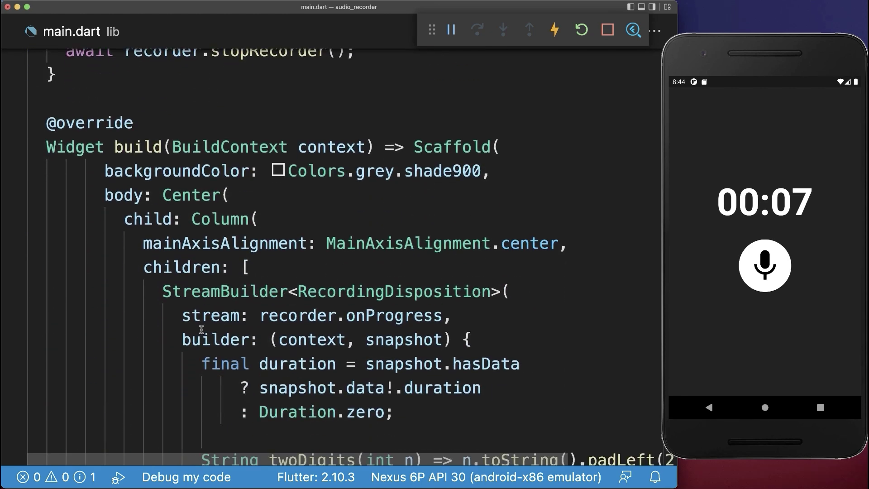
click(178, 316)
drag(192, 320, 631, 321)
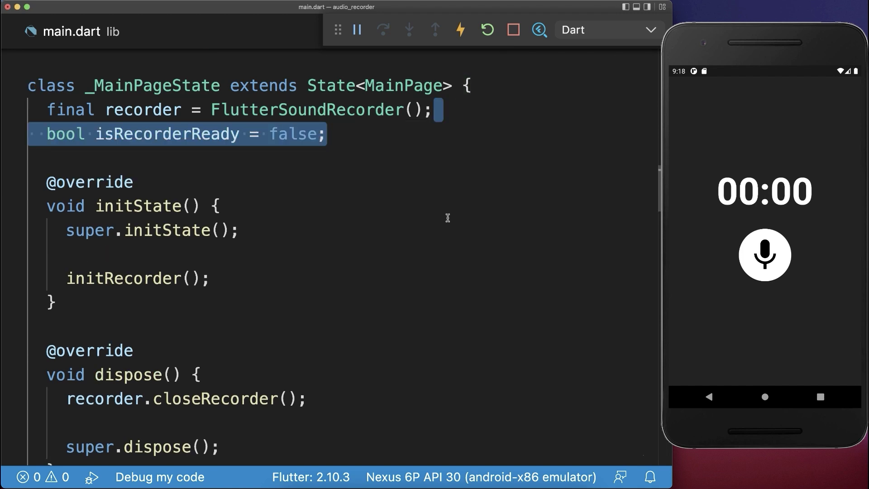
- Set isRecorderReady to true after openRecorder() and paste the readiness guard into stop()
click(448, 217)
scroll(447, 218, down, 10)
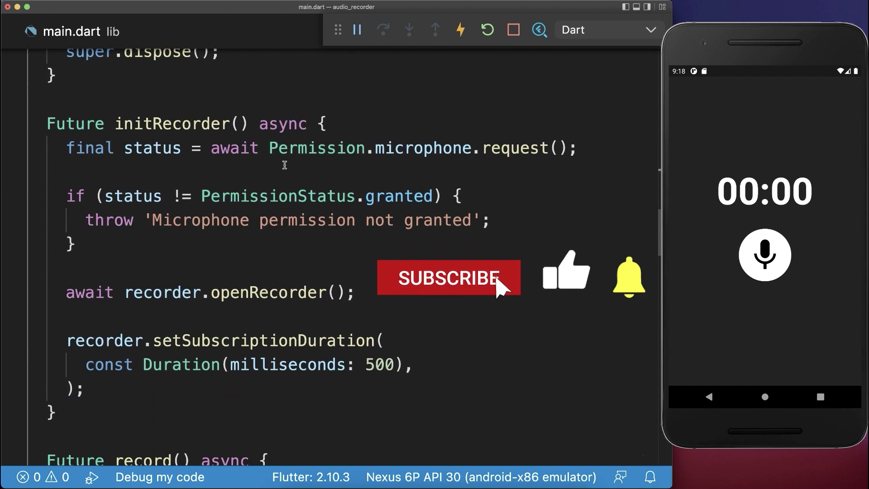
double_click(136, 124)
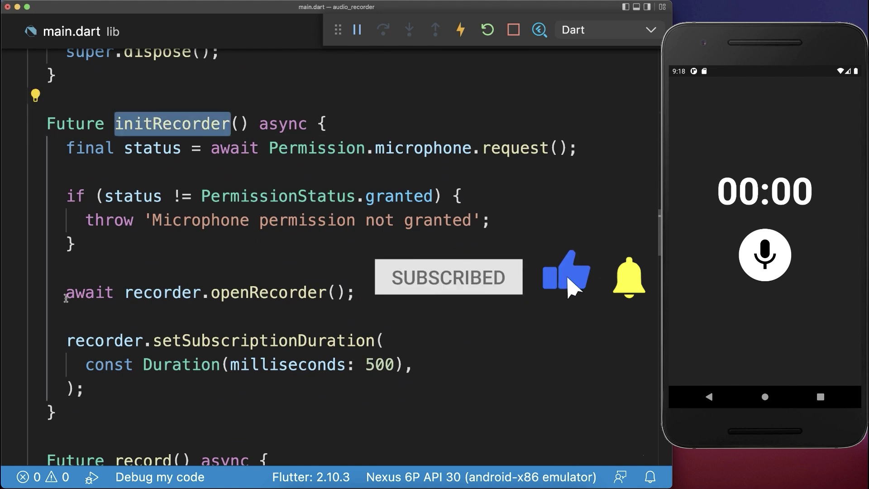
drag(65, 294, 357, 294)
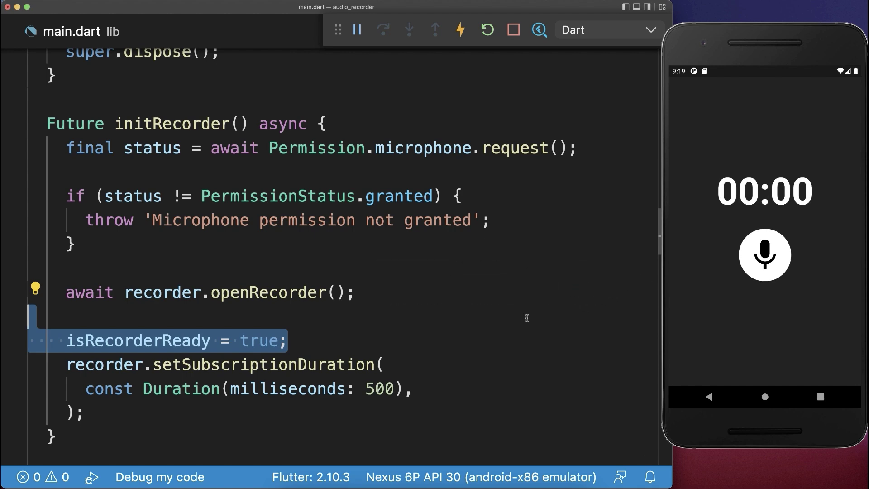
scroll(527, 318, down, 5)
scroll(526, 318, down, 3)
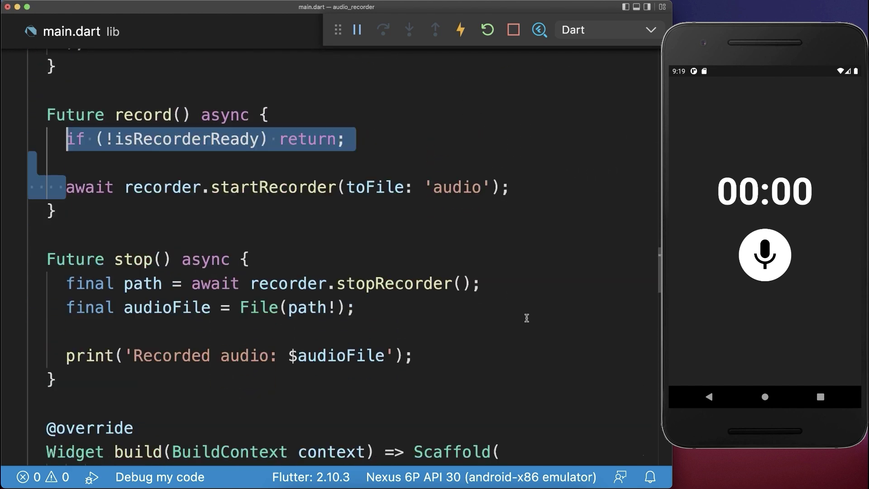
text(if (!isRecorderReady) return;)
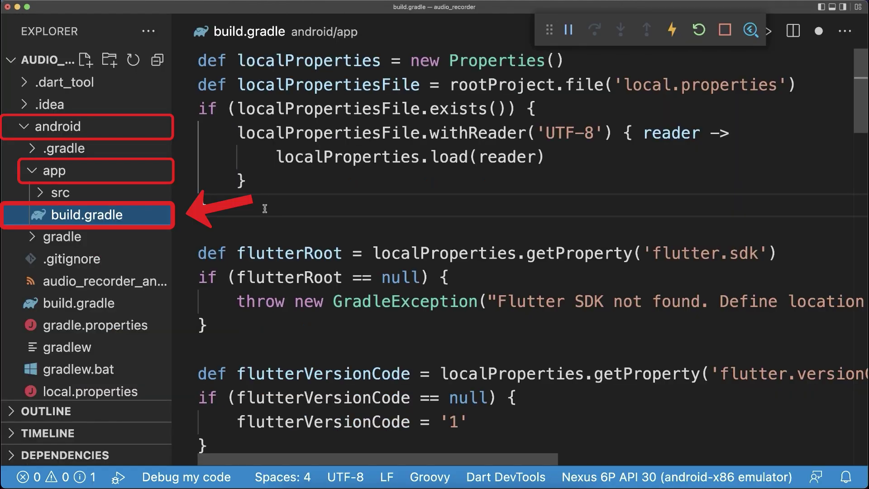
scroll(264, 208, down, 5)
scroll(265, 208, down, 5)
scroll(265, 209, down, 4)
scroll(264, 209, down, 2)
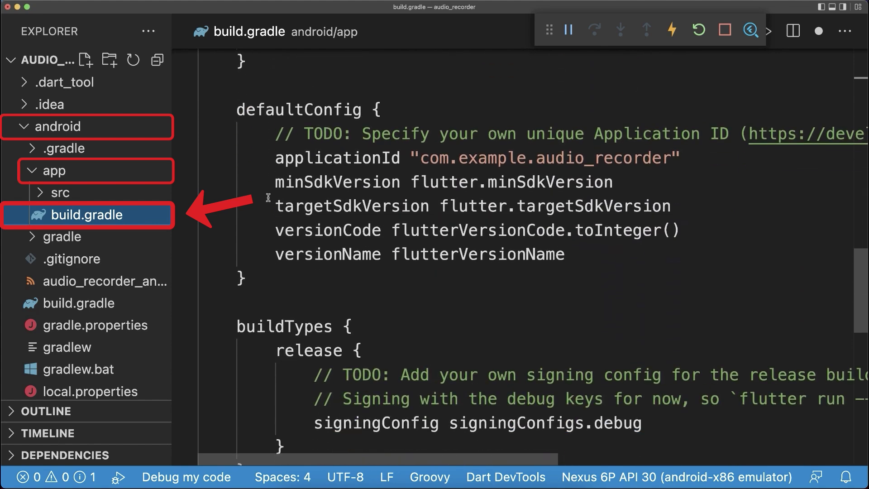
- Change minSdkVersion to 21 and paste the RECORD_AUDIO uses-permission line into AndroidManifest.xml
double_click(512, 182)
text(21)
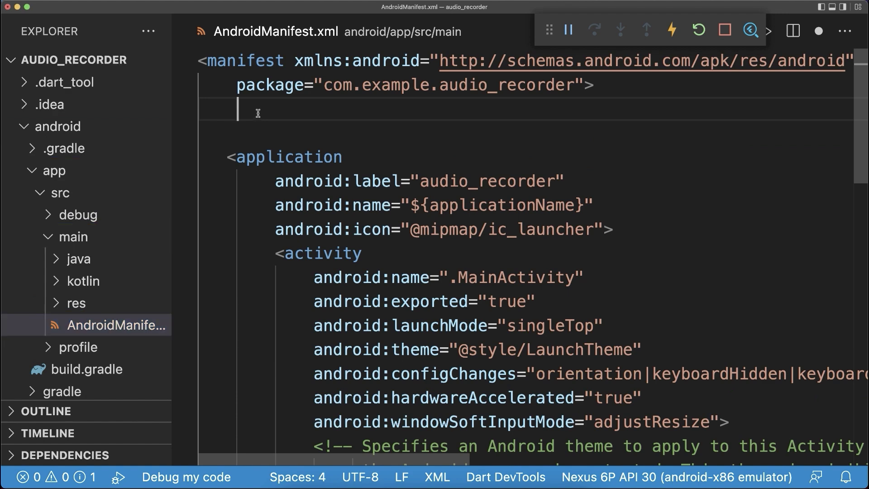
text(<uses-permission android:name="android.permission.RECORD_AUDIO"/>)
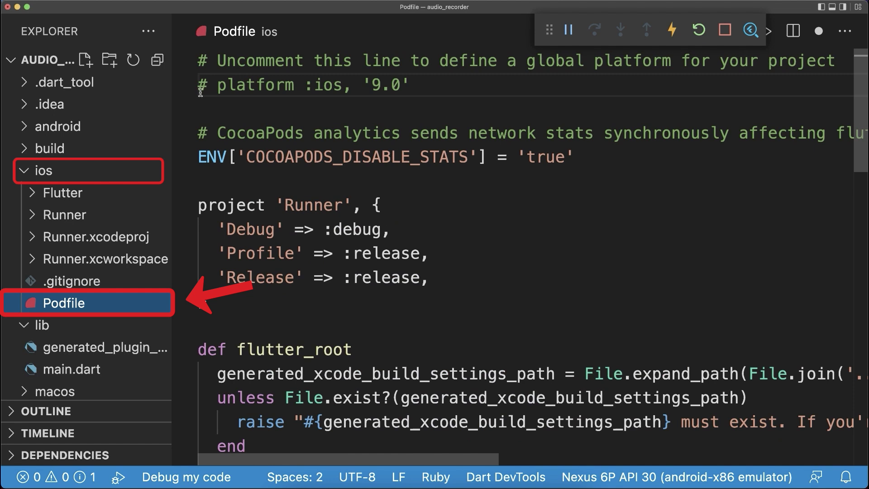
- Set platform :ios to '10.0' and add PERMISSION_MICROPHONE=1 to the post_install block
drag(199, 88, 498, 85)
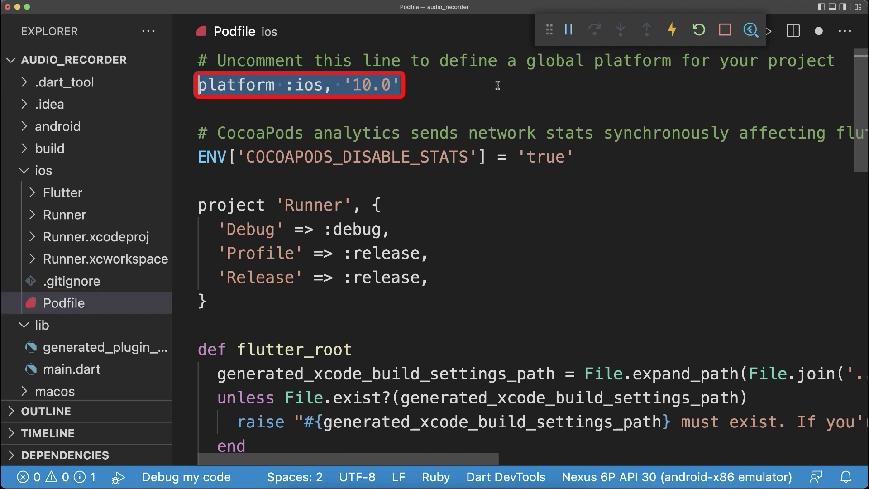
scroll(498, 85, down, 10)
scroll(469, 105, down, 2)
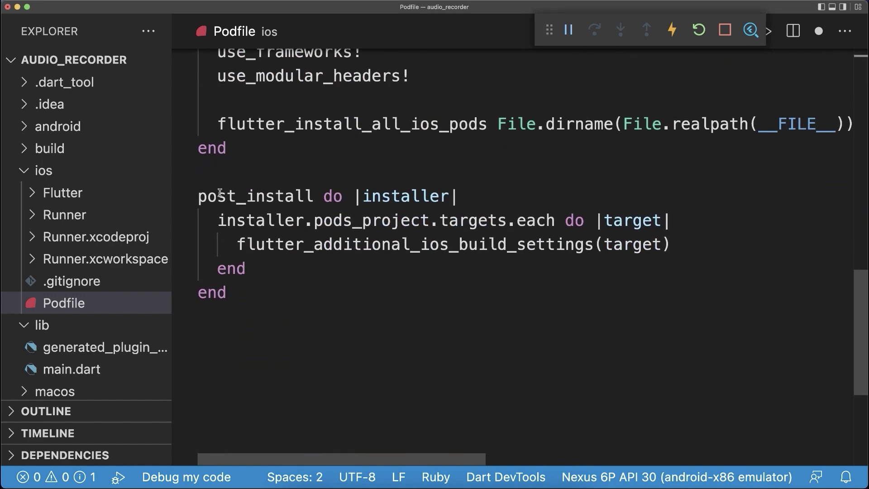
drag(198, 196, 516, 196)
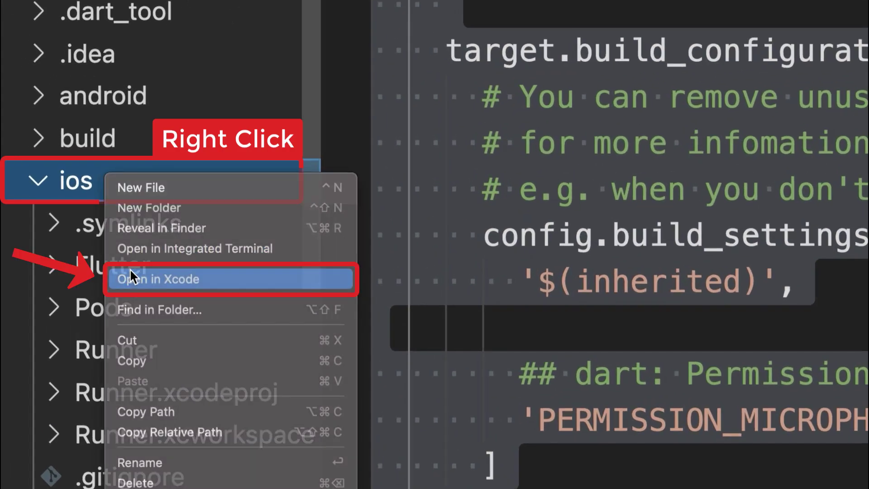
- Open ios in Xcode, find Other Linker Flags under All settings, and add a new entry
click(130, 269)
click(497, 70)
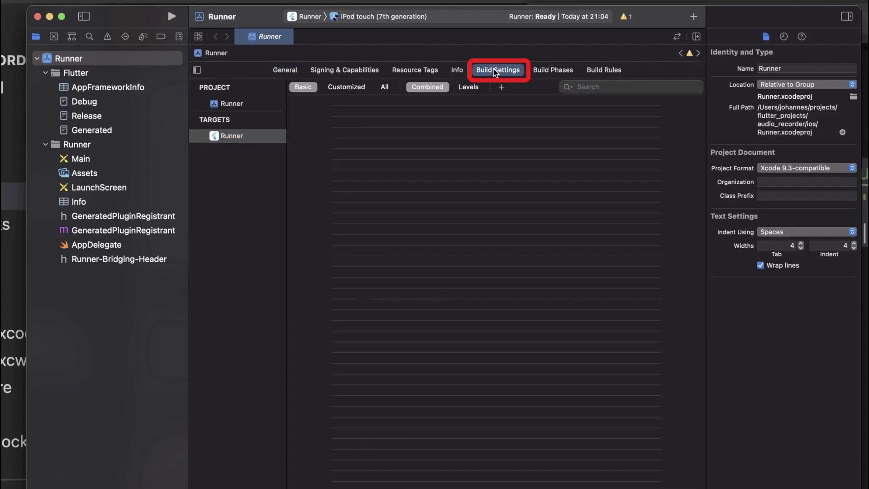
click(384, 87)
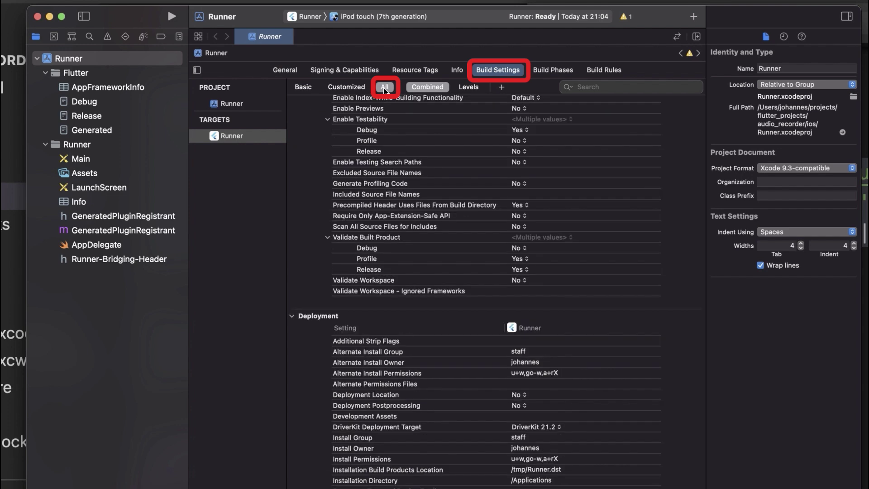
click(612, 87)
text(Other Linker)
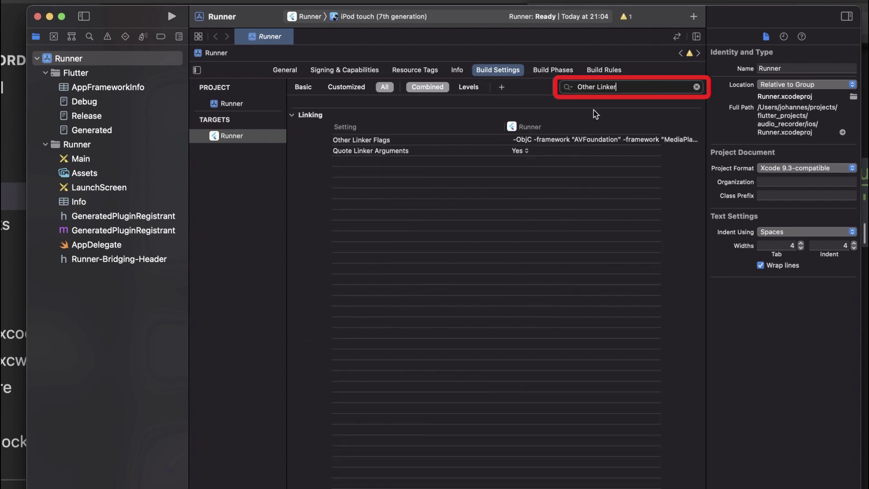
click(461, 141)
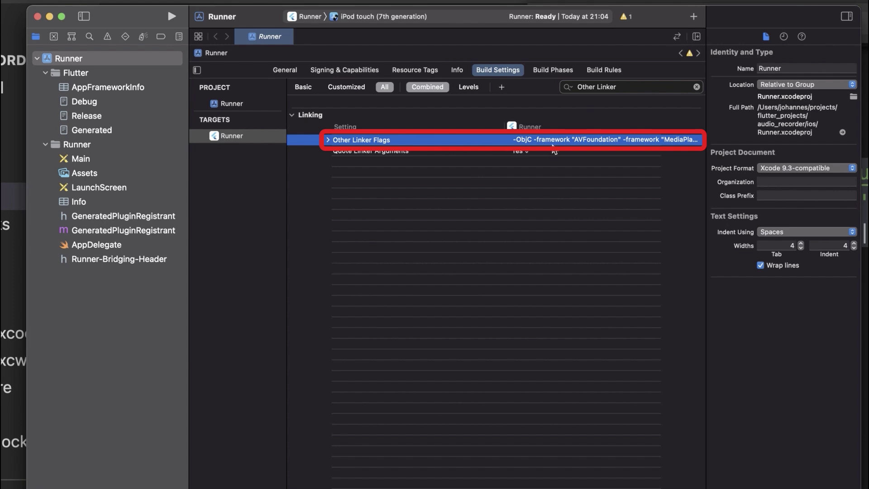
double_click(563, 140)
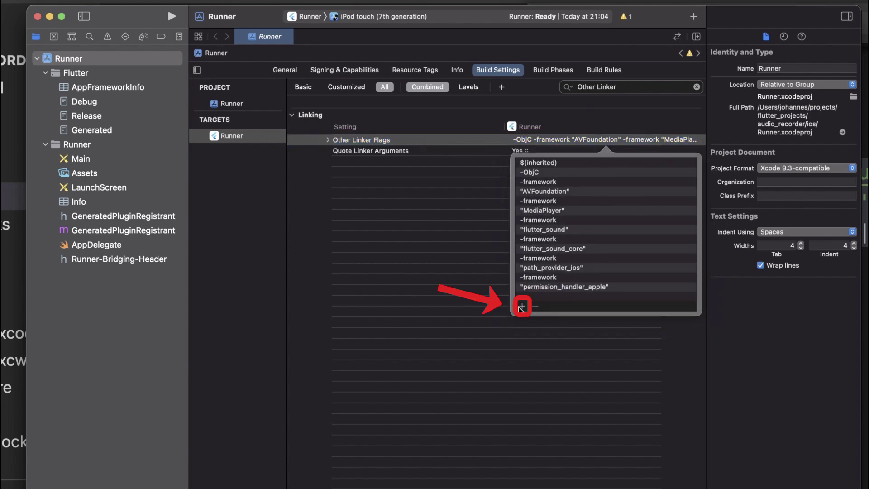
click(520, 307)
text(-lc++)
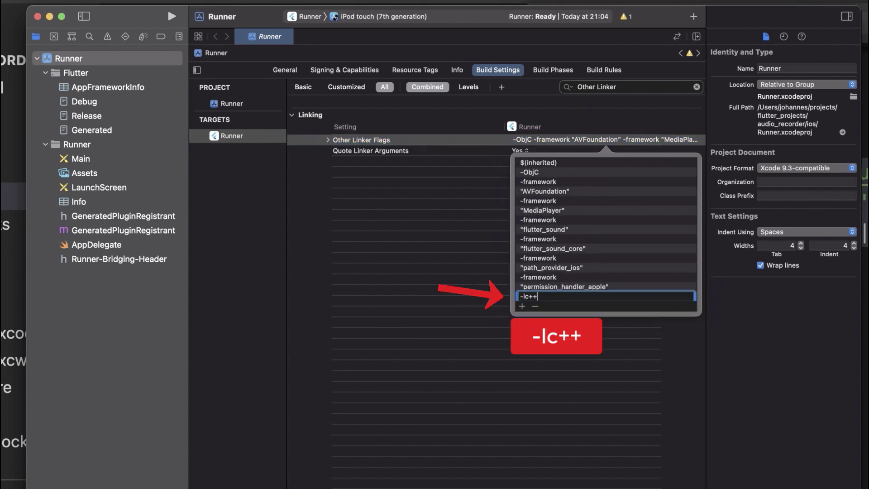